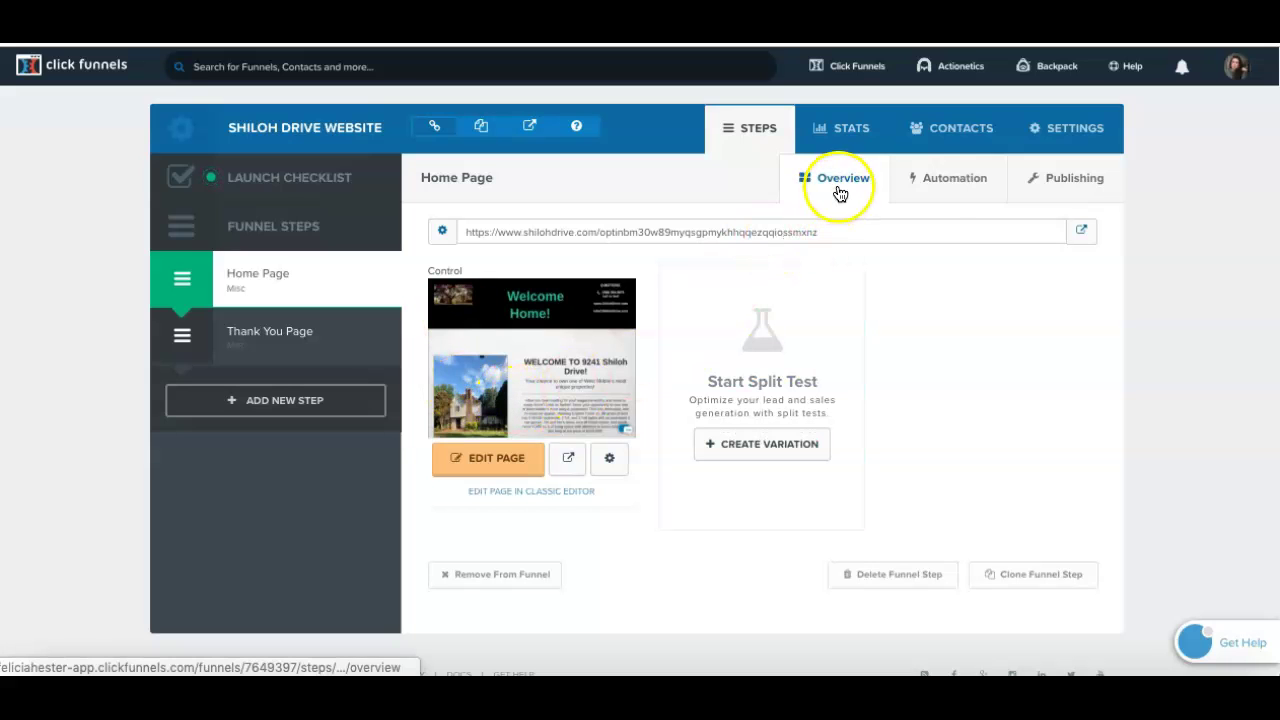
Step: View the Home Page's automation events and open the Actionetics Broadcasts overview
{"action": "left_click", "coordinate": [940, 185]}
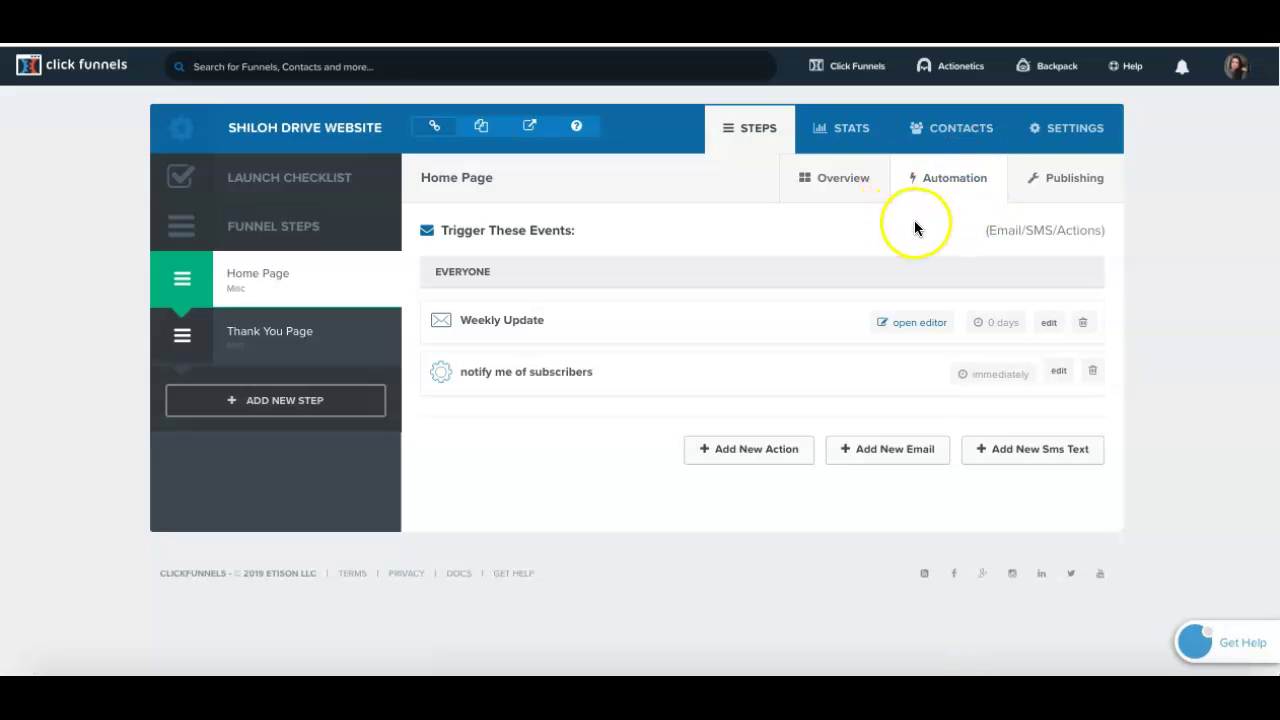
{"action": "mouse_move", "coordinate": [958, 64]}
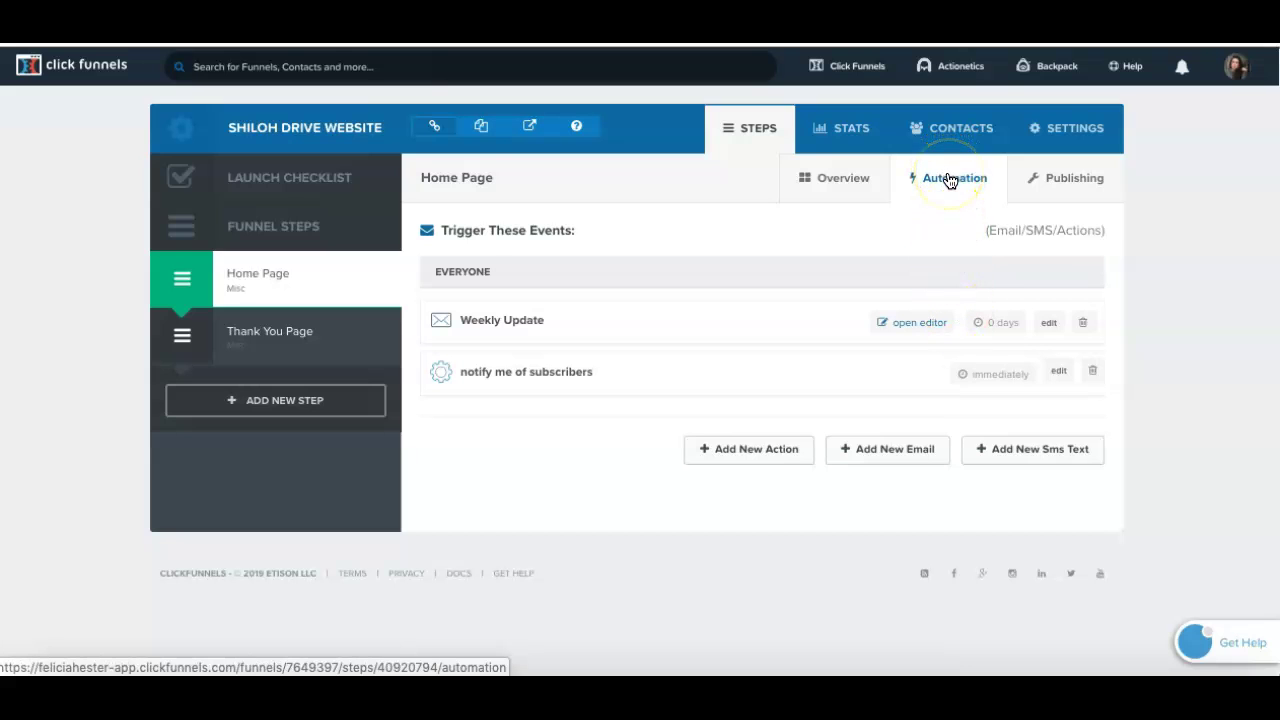
{"action": "mouse_move", "coordinate": [973, 67]}
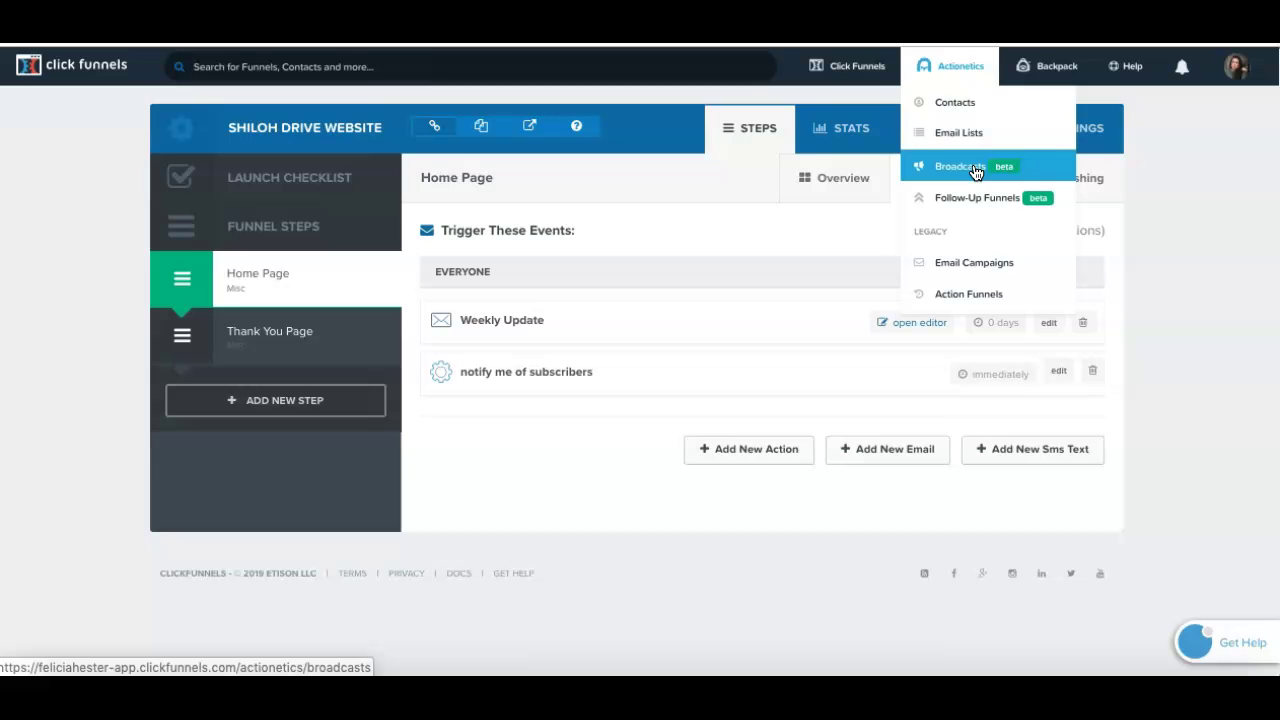
{"action": "left_click", "coordinate": [973, 198]}
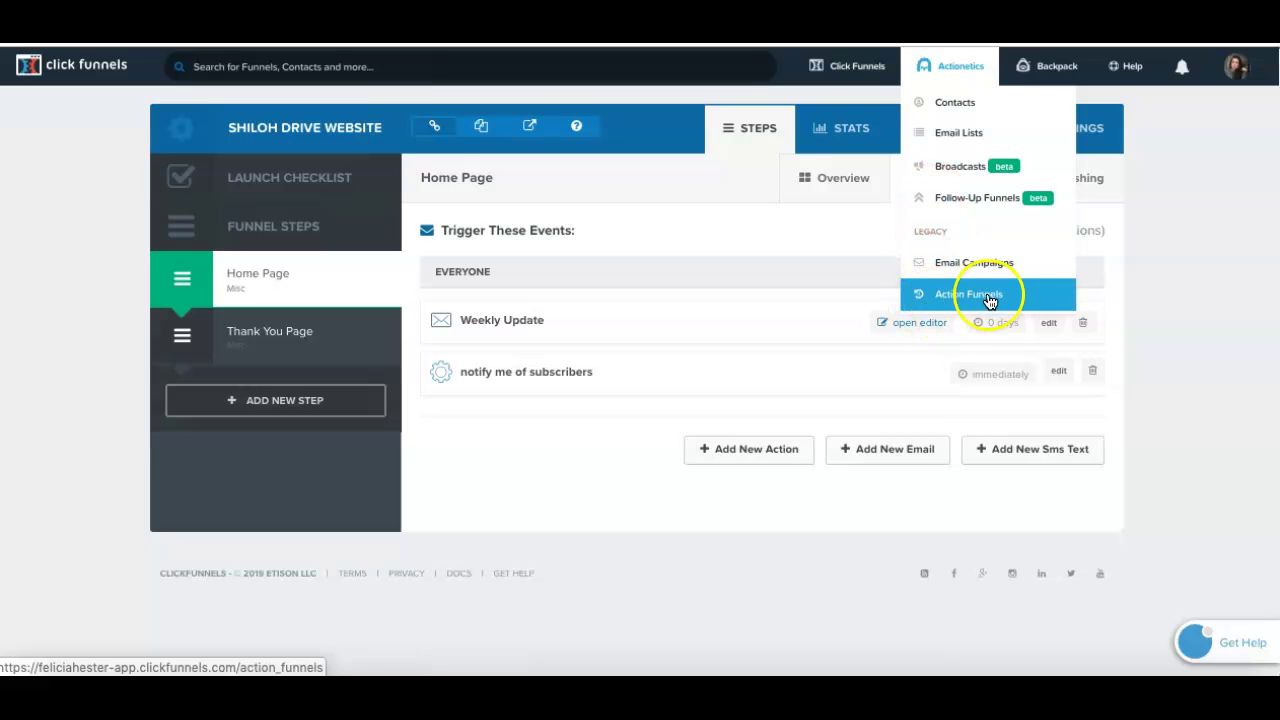
{"action": "left_click", "coordinate": [924, 303]}
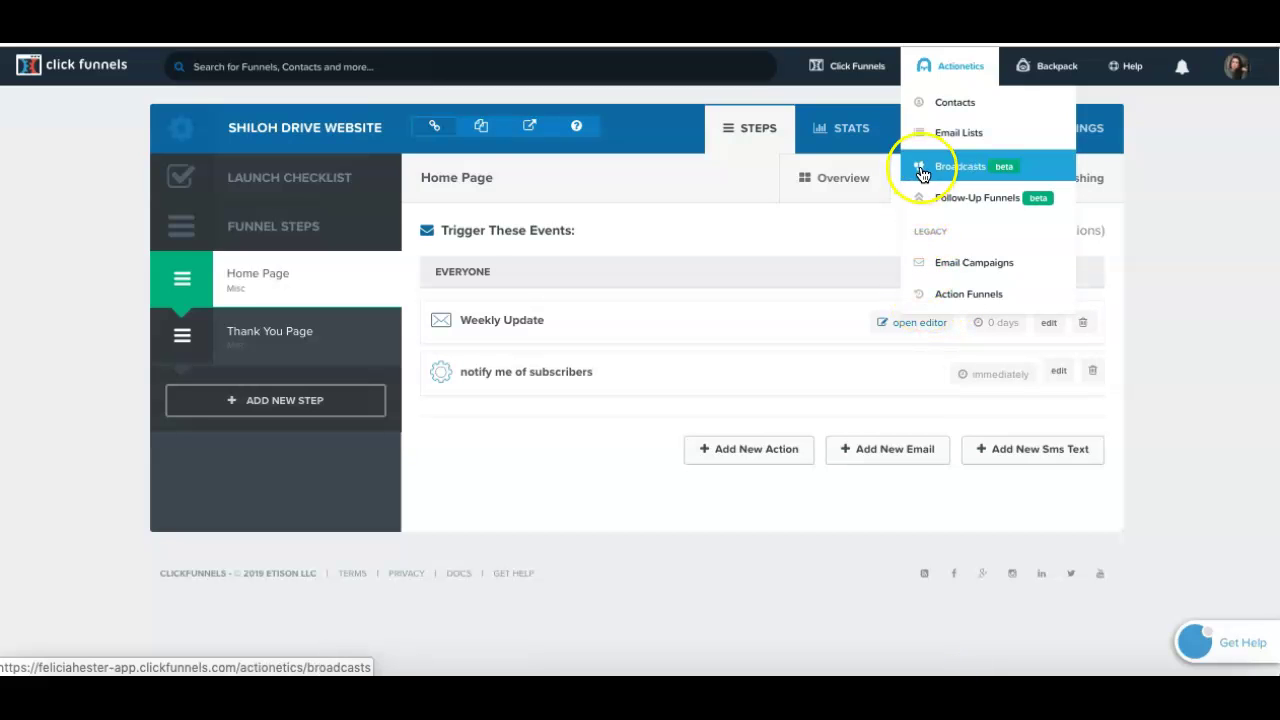
{"action": "left_click", "coordinate": [949, 172]}
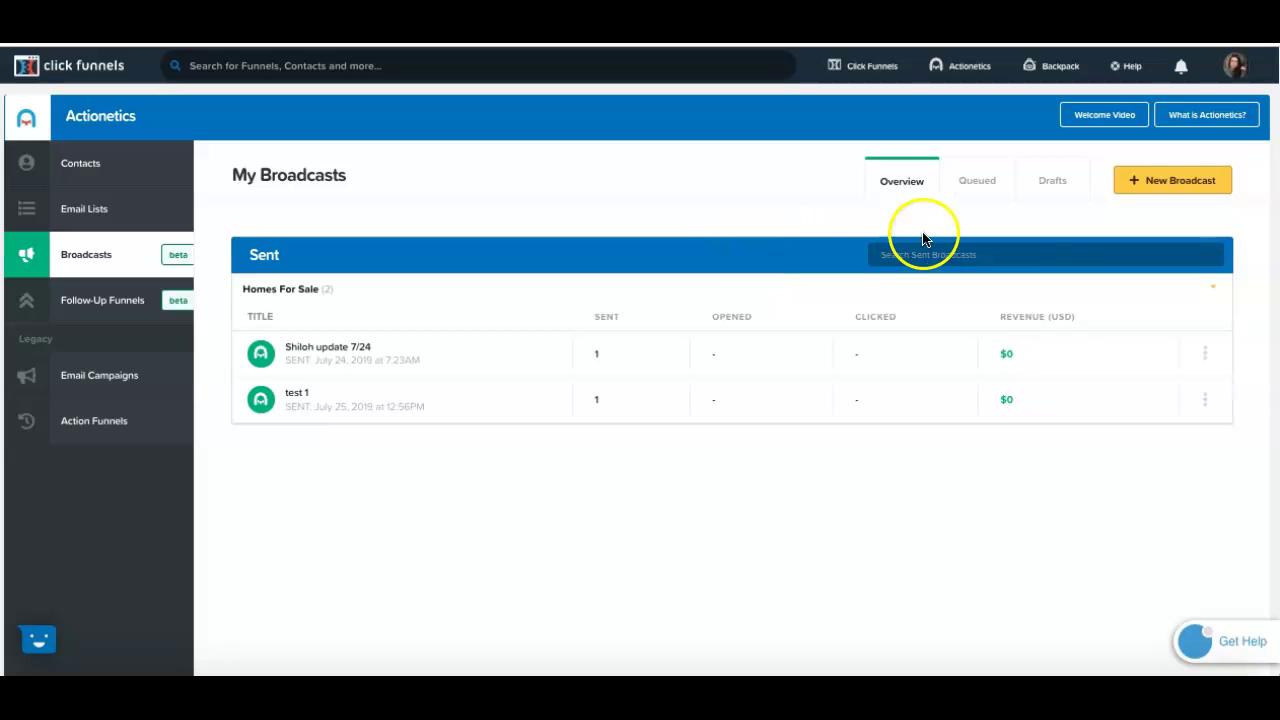
Step: Start a new broadcast and examine what the built-in Actionetics and Email Messenger broadcast types offer
{"action": "left_click", "coordinate": [1155, 180]}
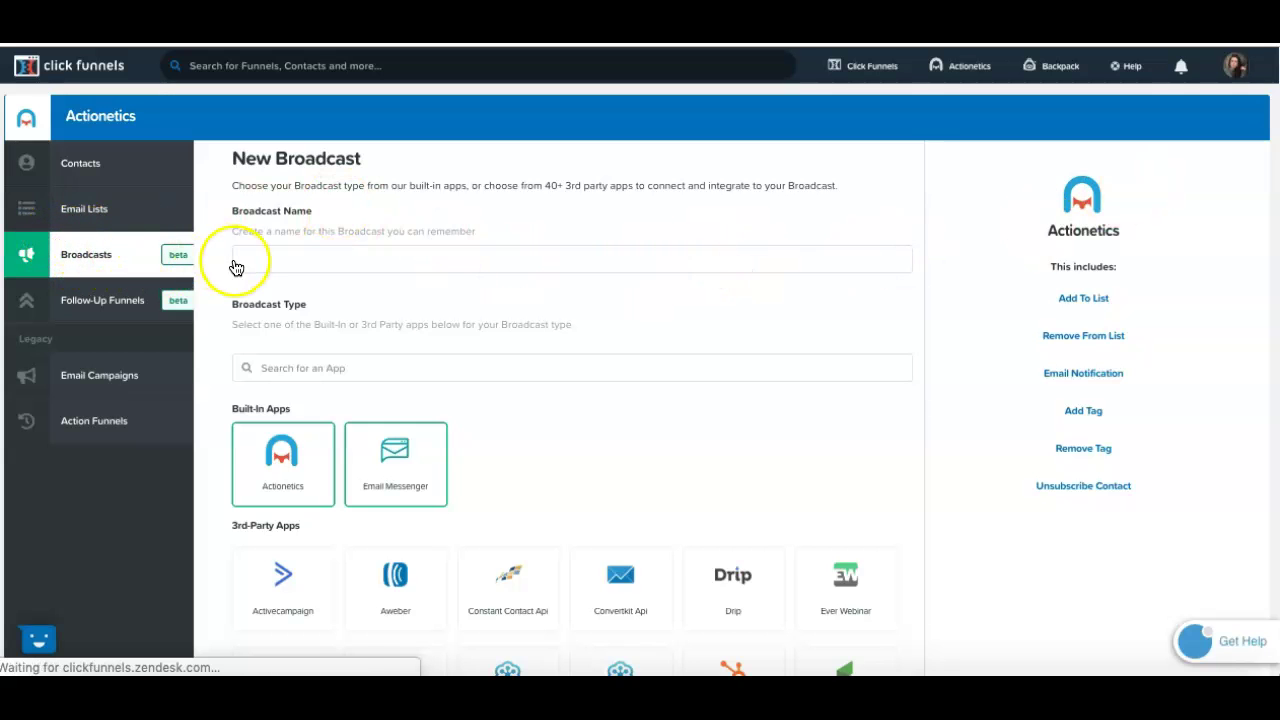
{"action": "left_click", "coordinate": [231, 476]}
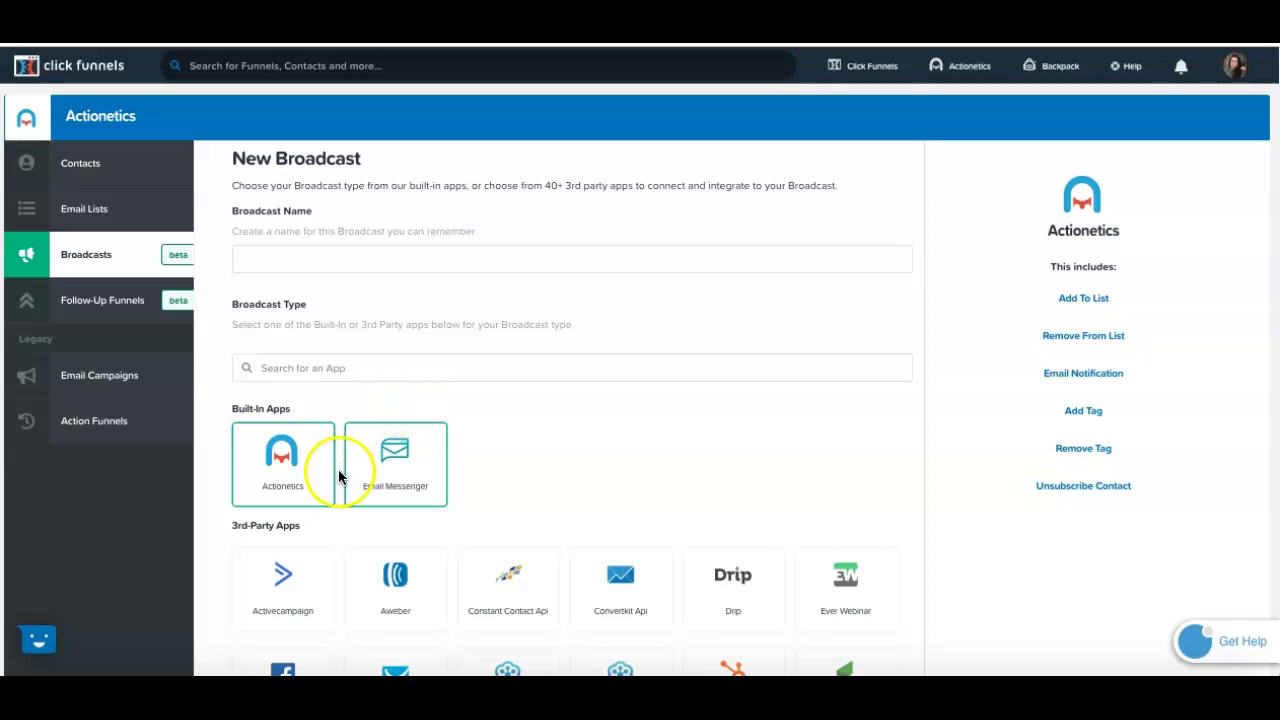
{"action": "left_click", "coordinate": [440, 470]}
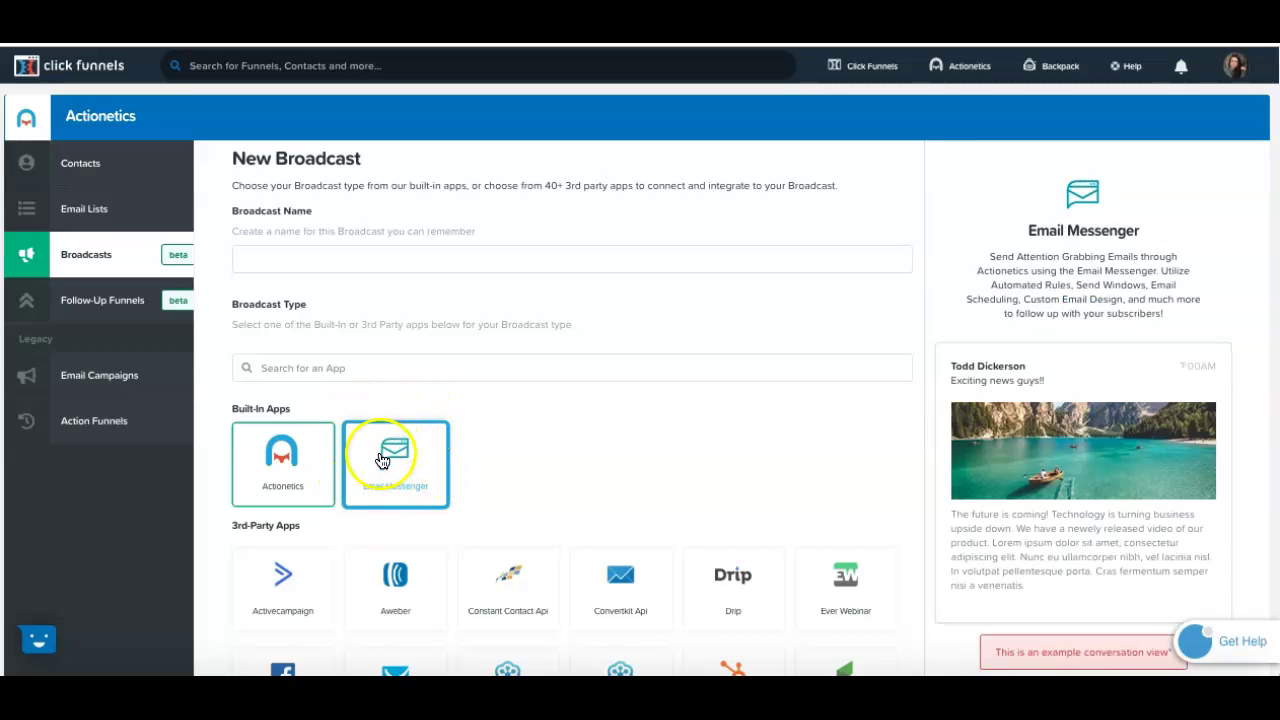
{"action": "left_click", "coordinate": [405, 501]}
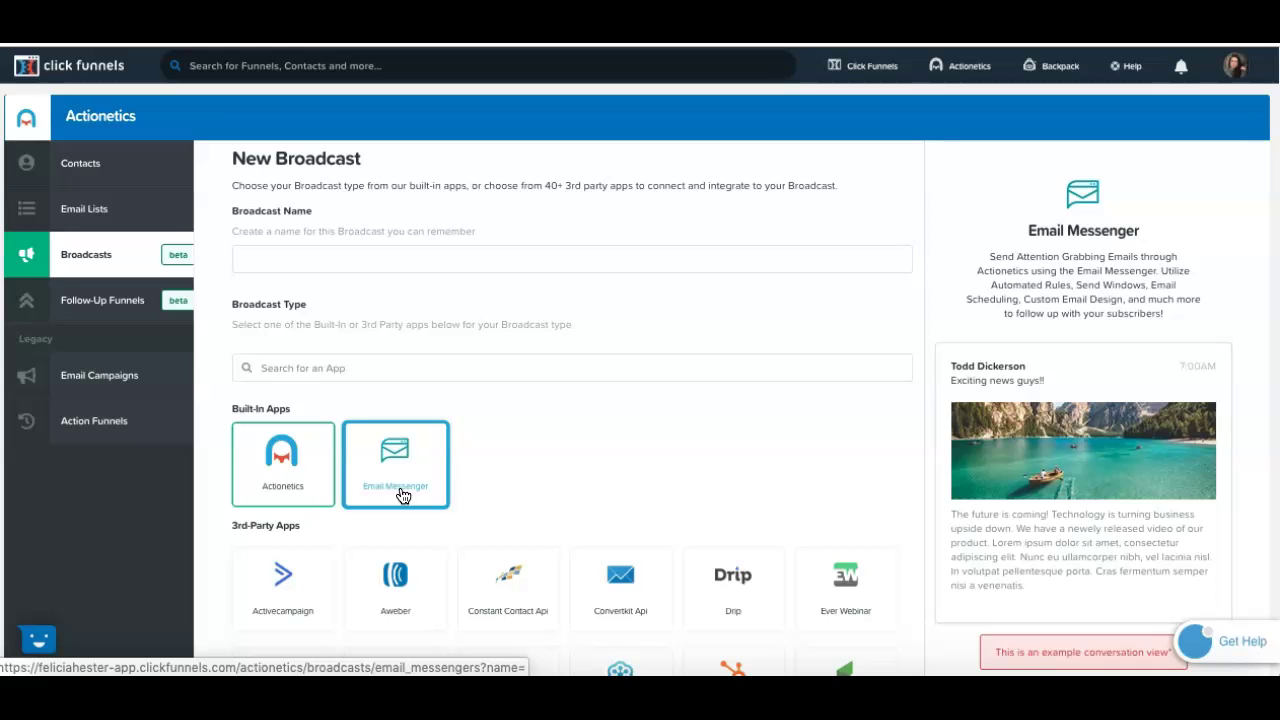
{"action": "left_click", "coordinate": [280, 460]}
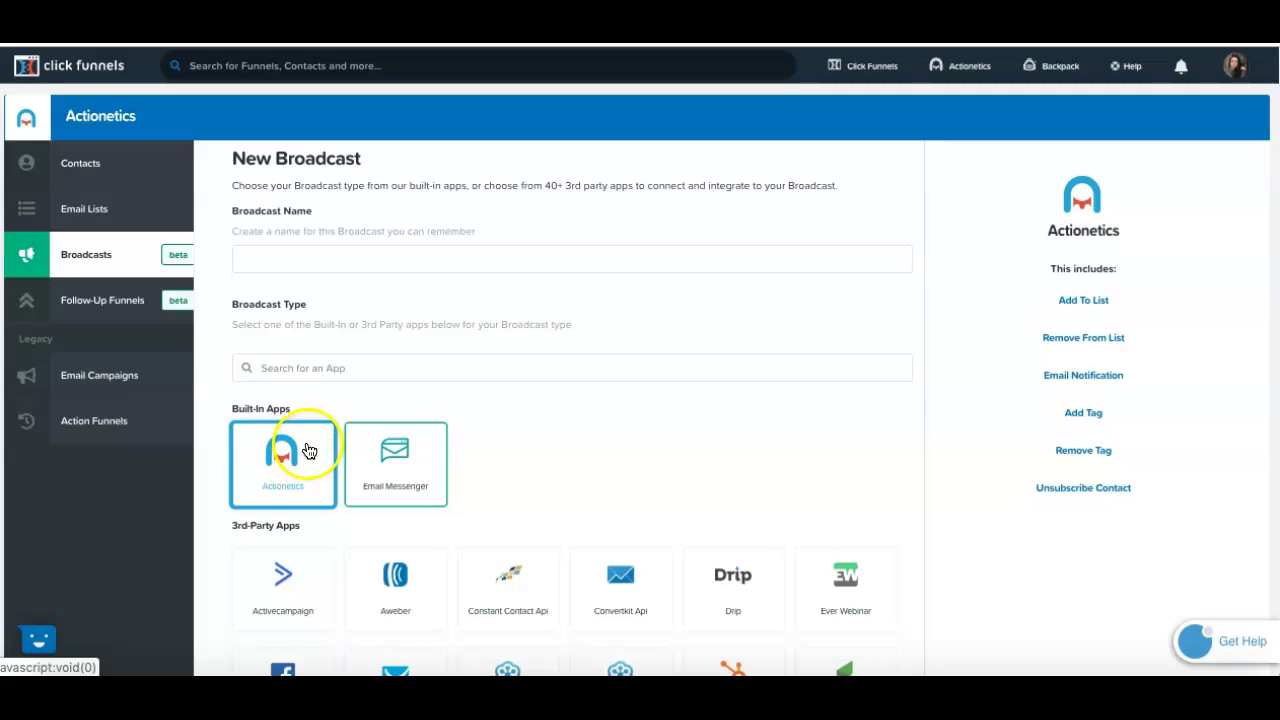
{"action": "left_click", "coordinate": [1075, 376]}
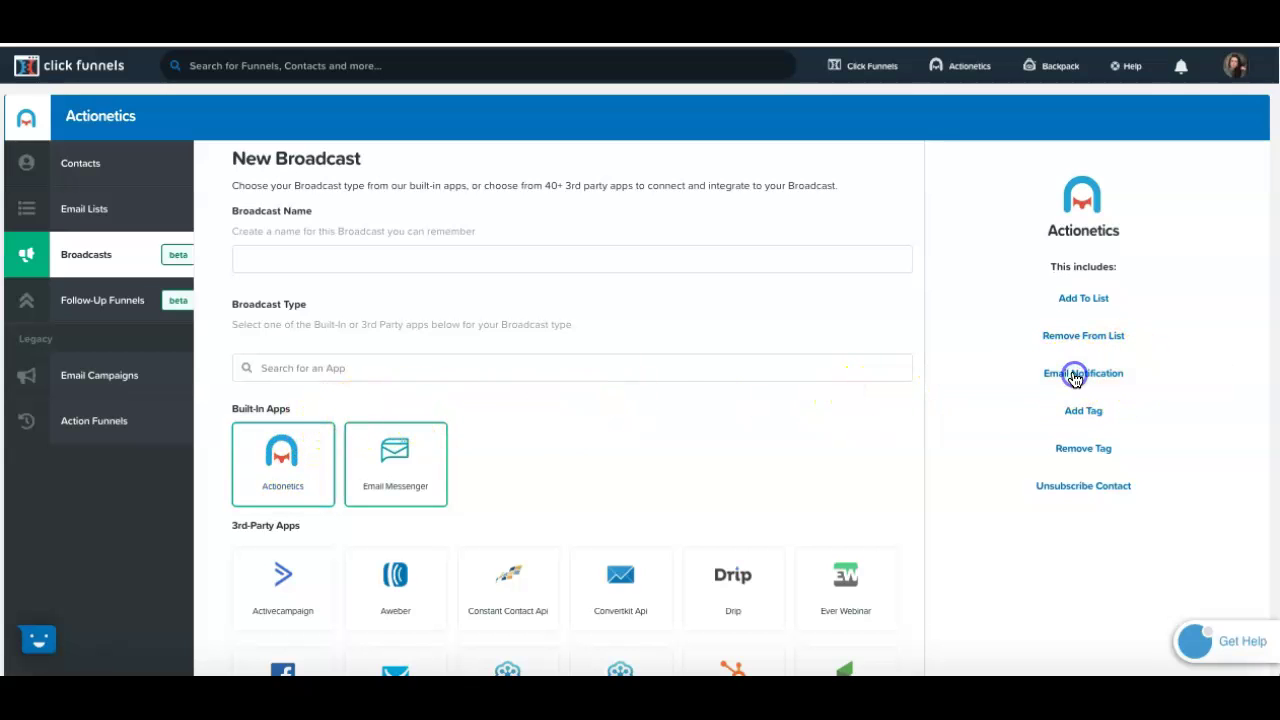
{"action": "left_click", "coordinate": [1088, 378]}
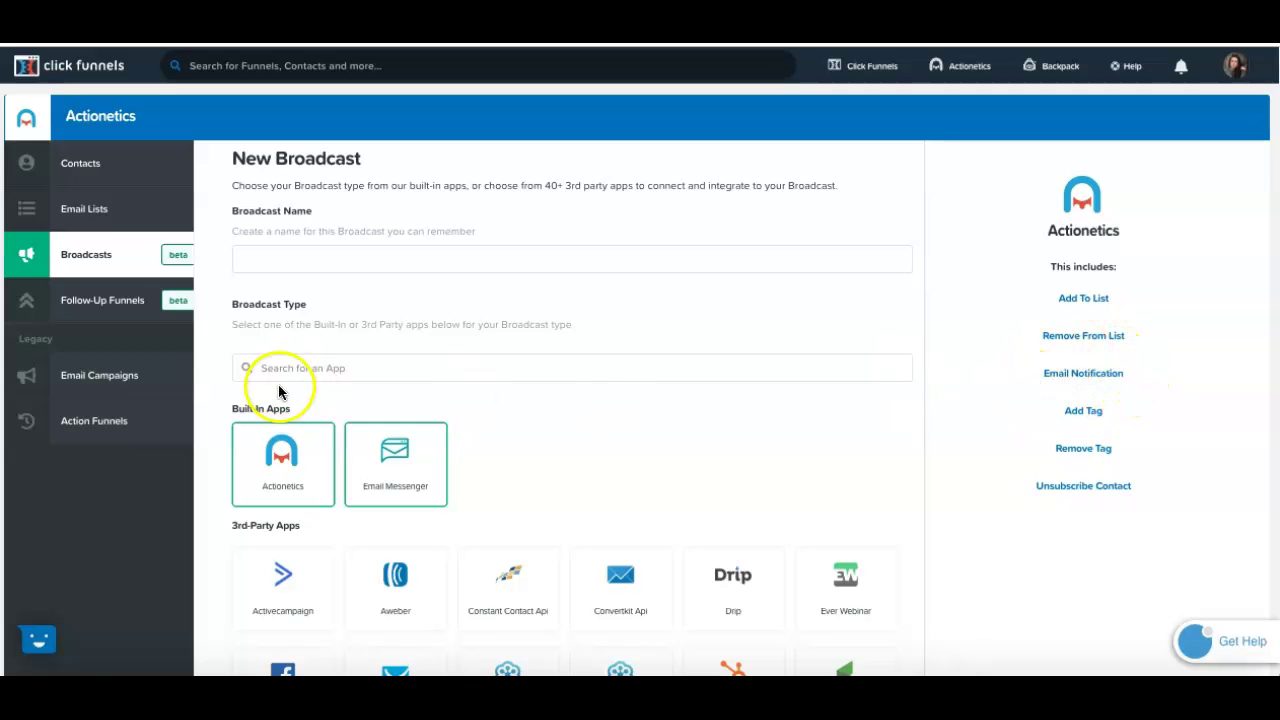
{"action": "left_click", "coordinate": [281, 460]}
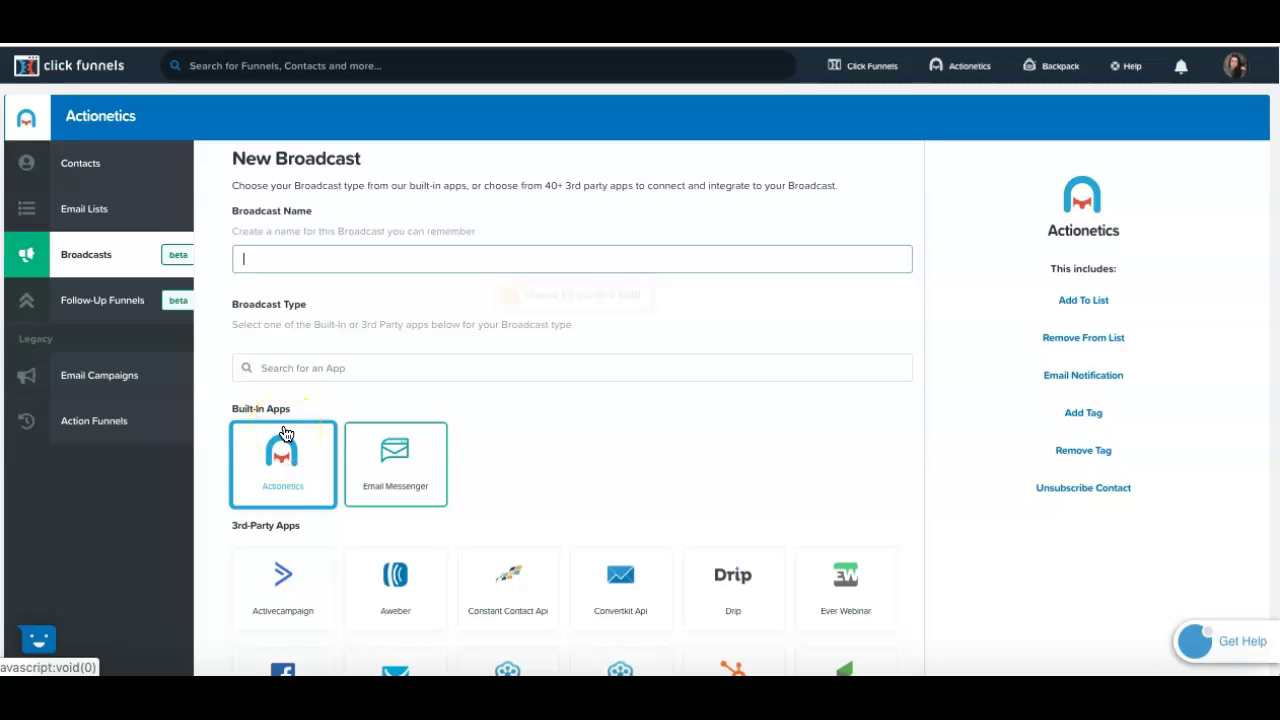
Step: Open the Shiloh Drive Website funnel and display its Home Page automation events
{"action": "mouse_move", "coordinate": [860, 65]}
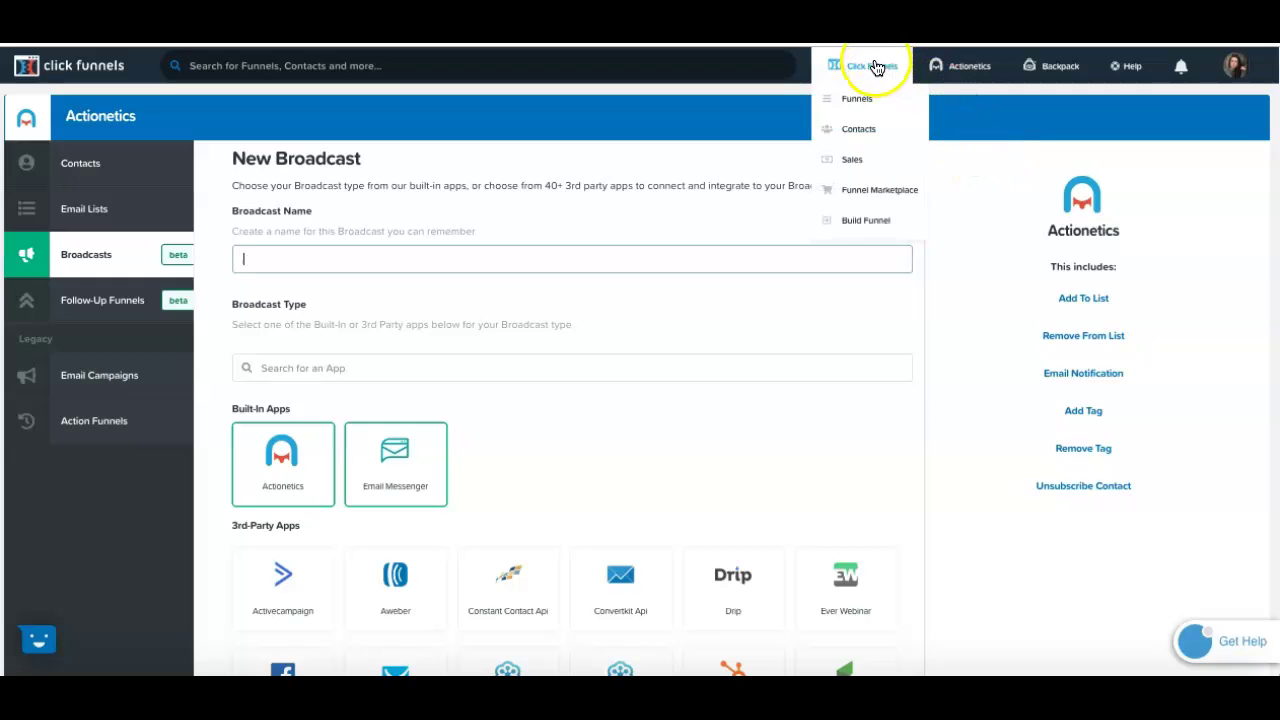
{"action": "left_click", "coordinate": [857, 100]}
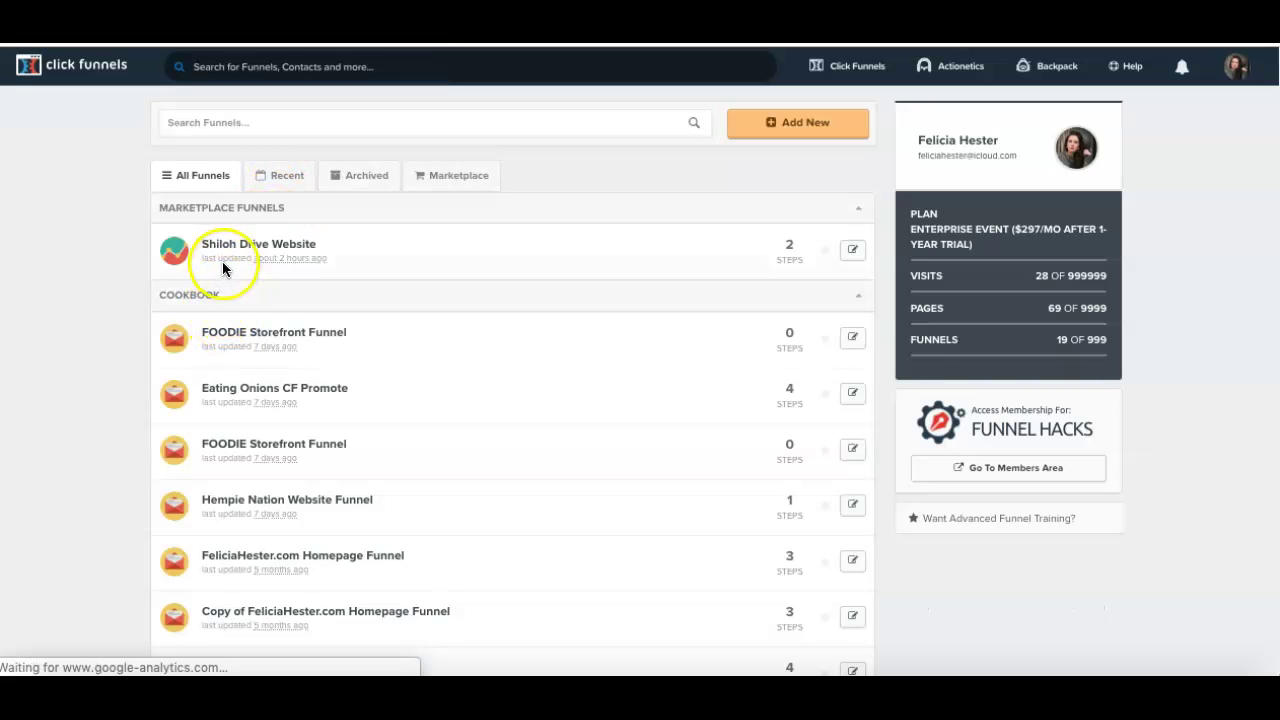
{"action": "left_click", "coordinate": [233, 244]}
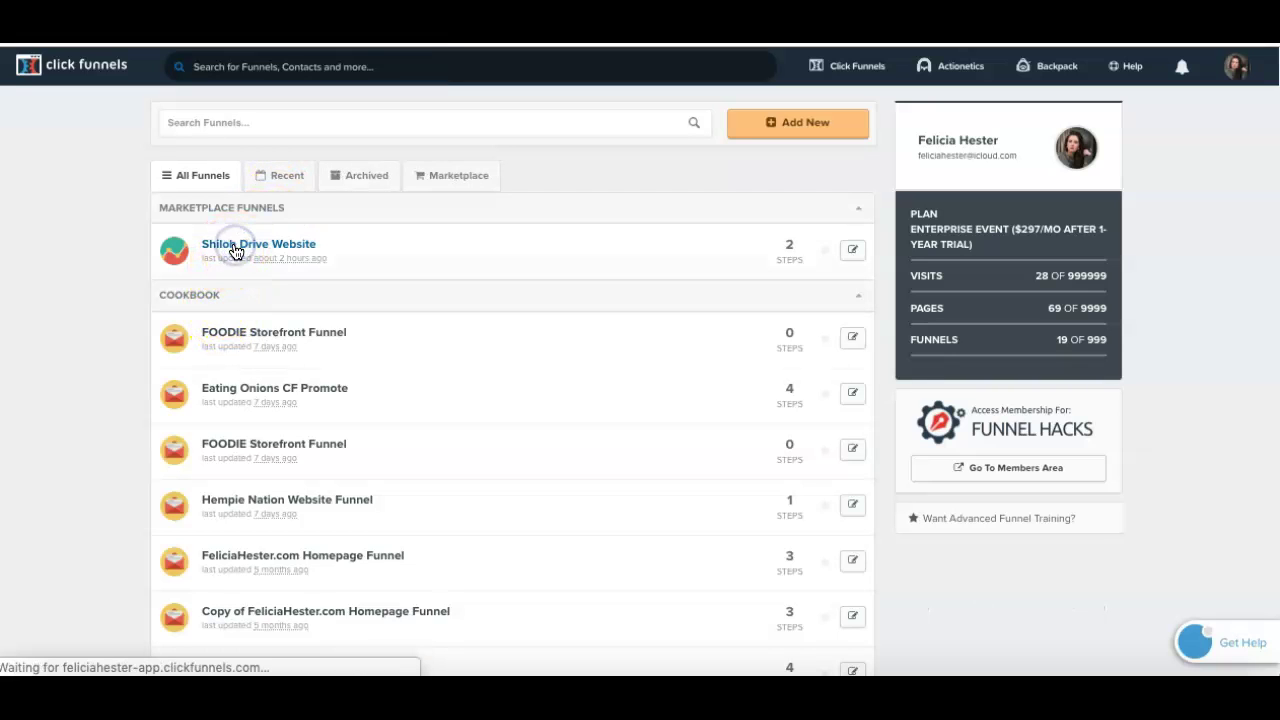
{"action": "left_click", "coordinate": [276, 250]}
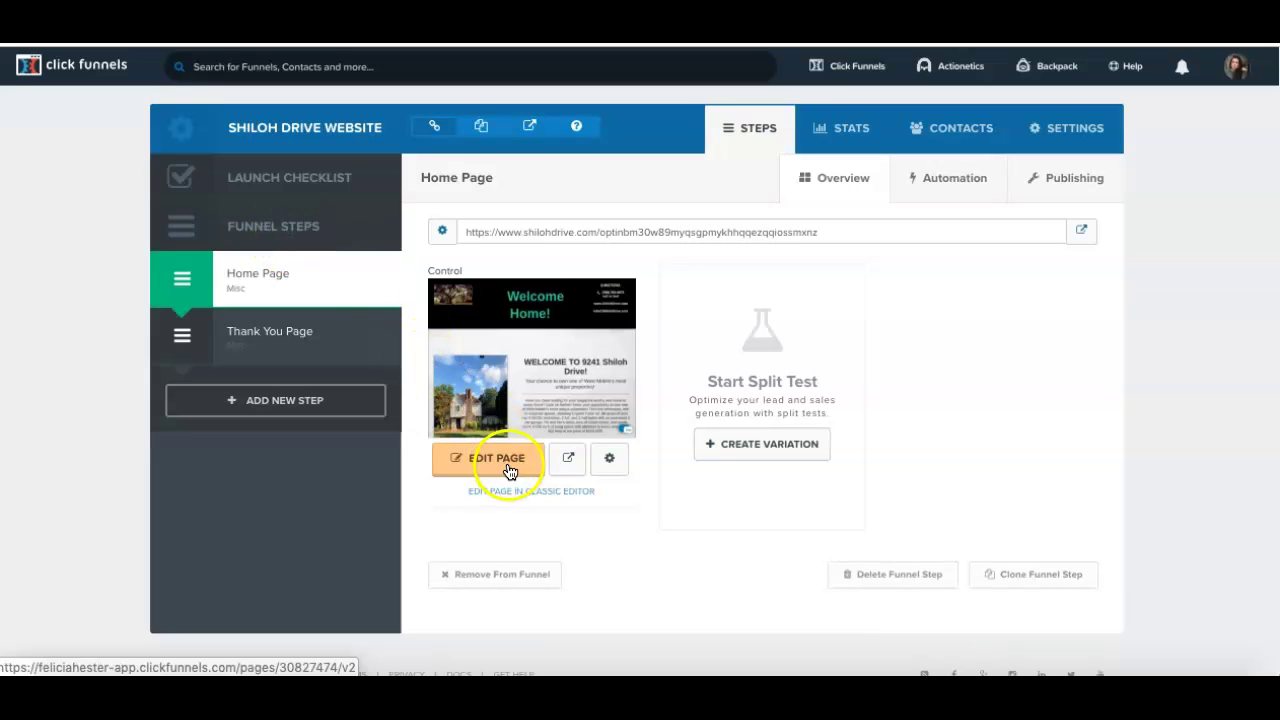
{"action": "left_click", "coordinate": [950, 187]}
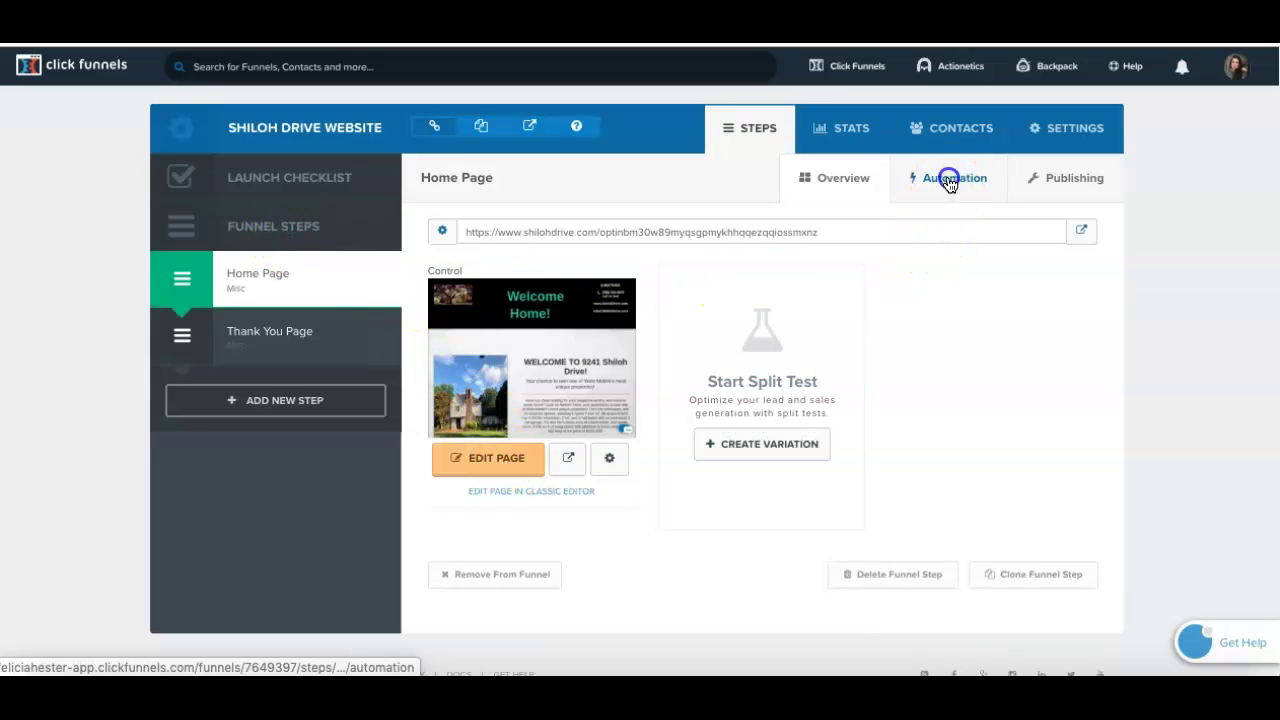
{"action": "left_click", "coordinate": [950, 185]}
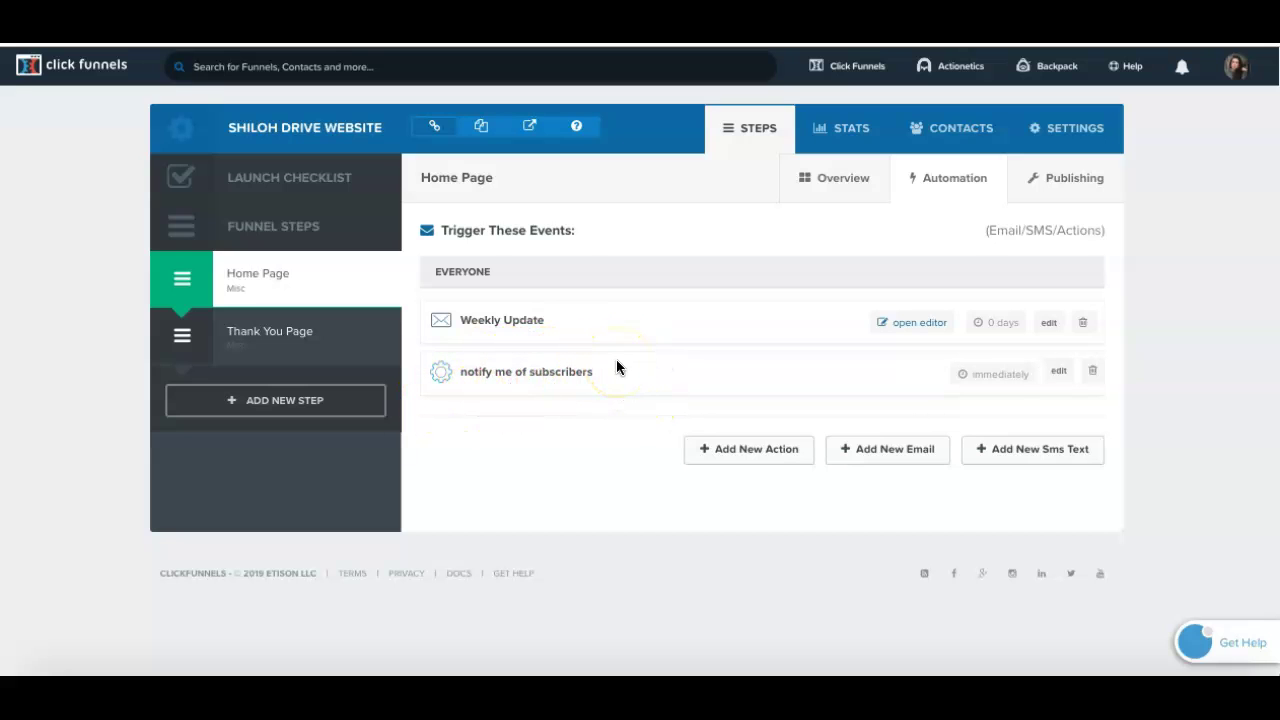
Step: Draft a funnel action named "notify me of subsc." with condition everyone and action Email Notification, and close it without creating it
{"action": "left_click", "coordinate": [751, 457]}
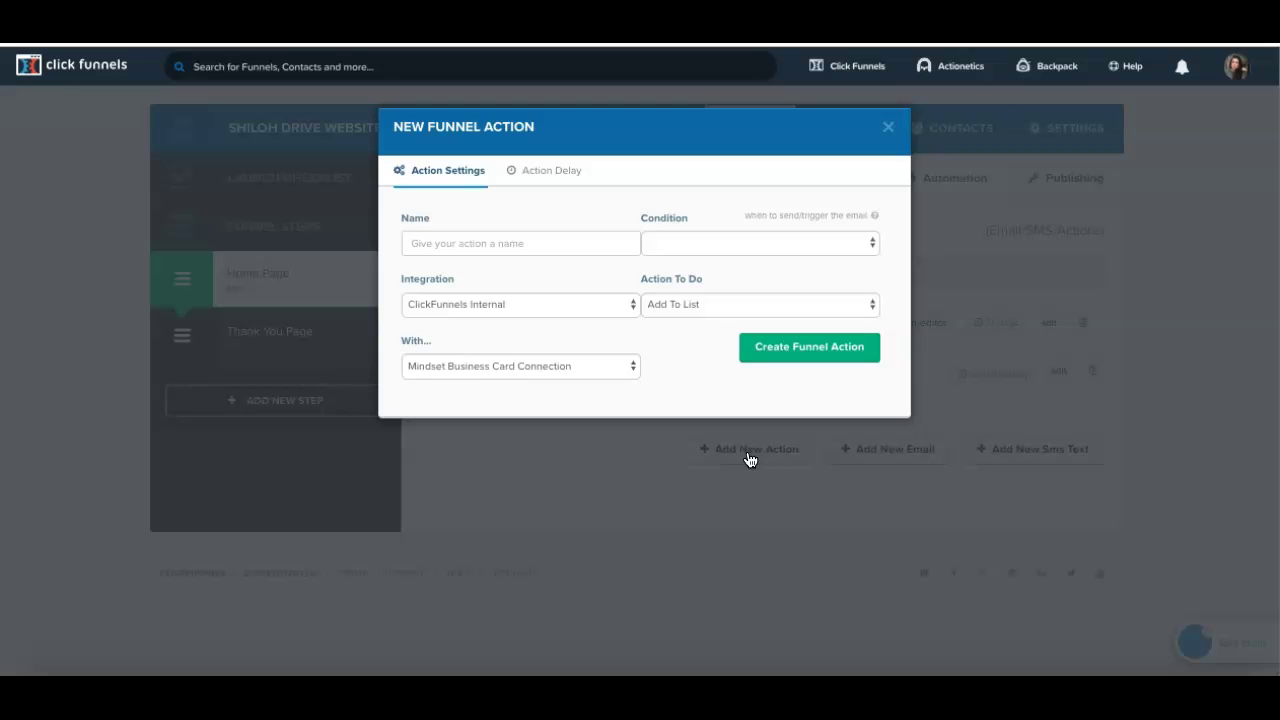
{"action": "left_click", "coordinate": [566, 243]}
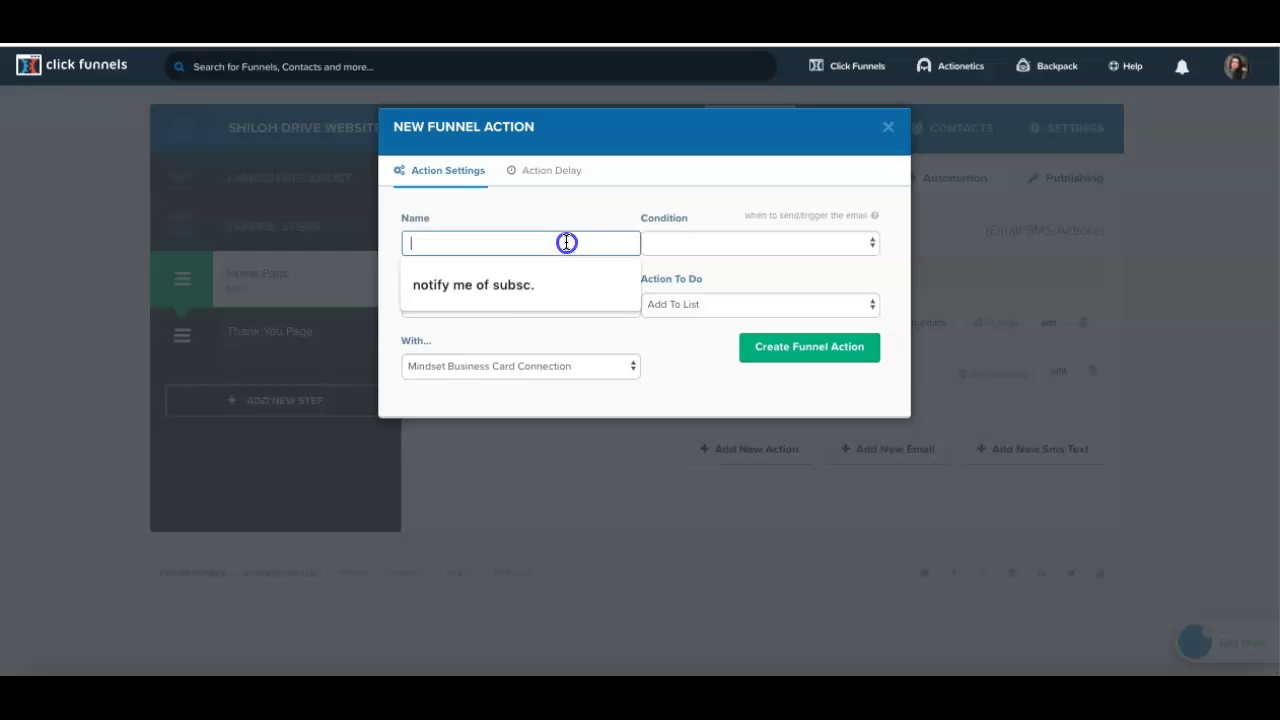
{"action": "left_click", "coordinate": [523, 282]}
{"action": "key", "text": "BackSpace"}
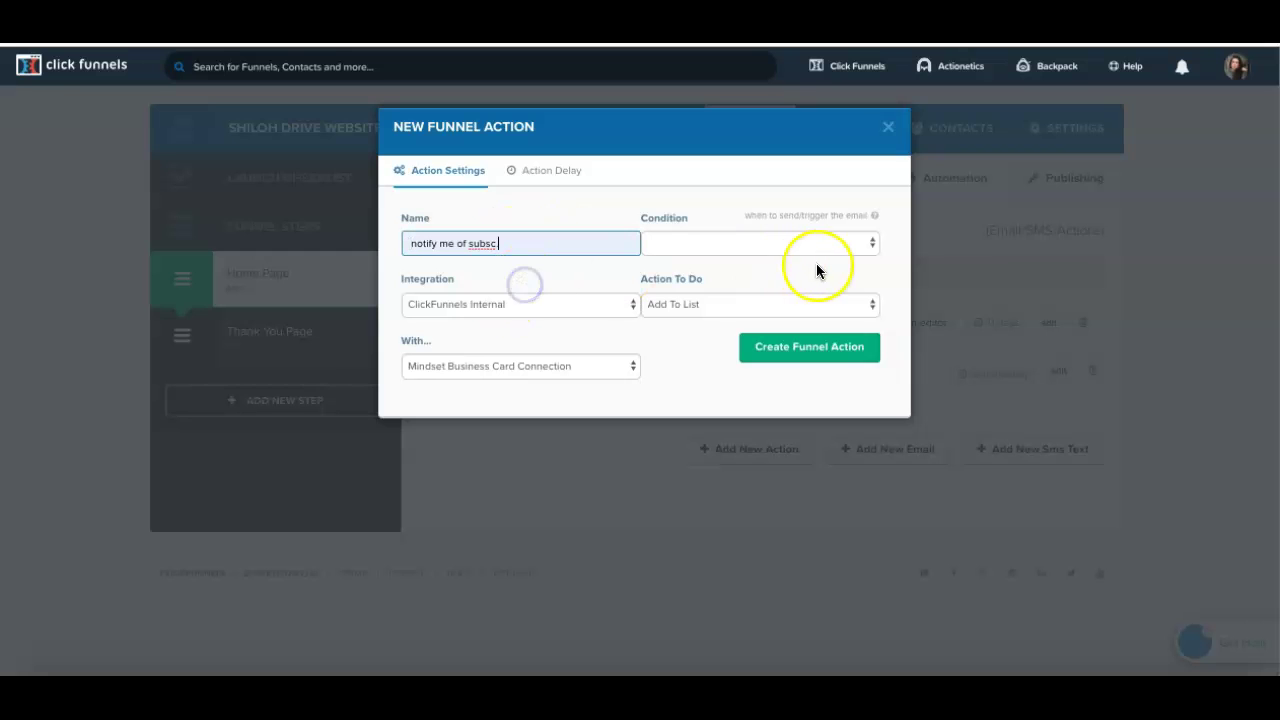
{"action": "left_click", "coordinate": [871, 243]}
{"action": "left_click", "coordinate": [804, 260]}
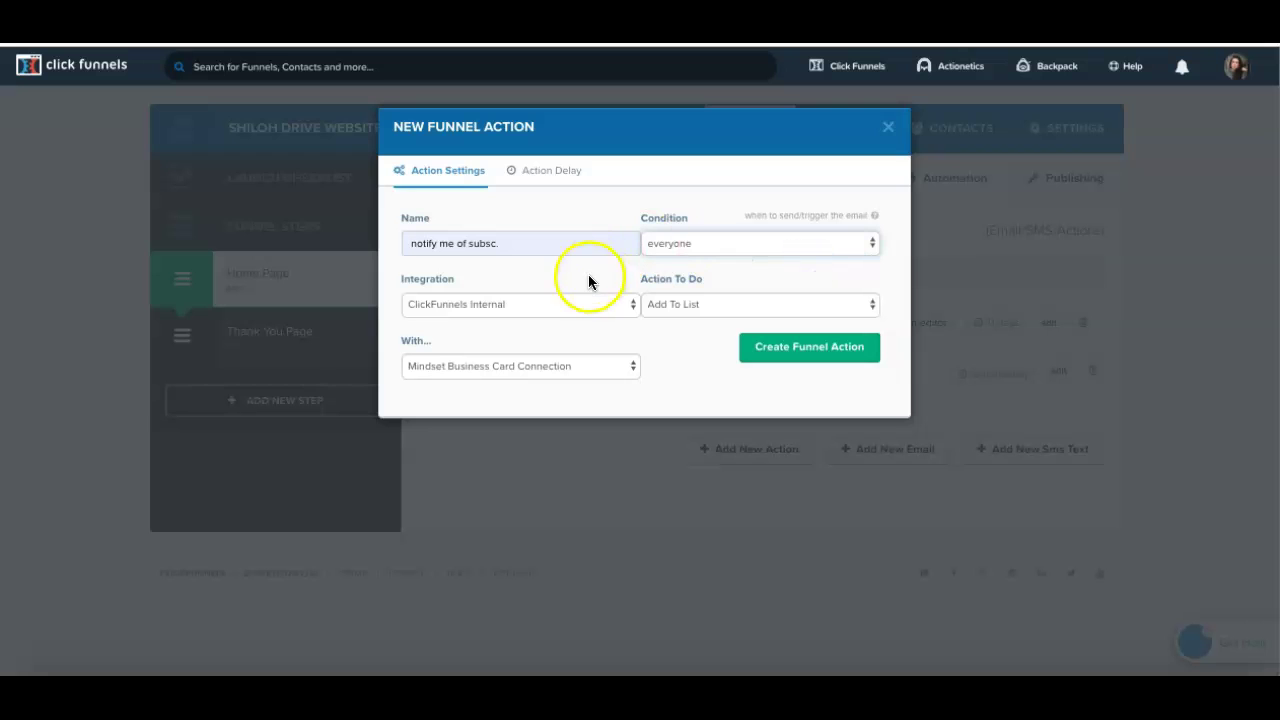
{"action": "left_click", "coordinate": [874, 304]}
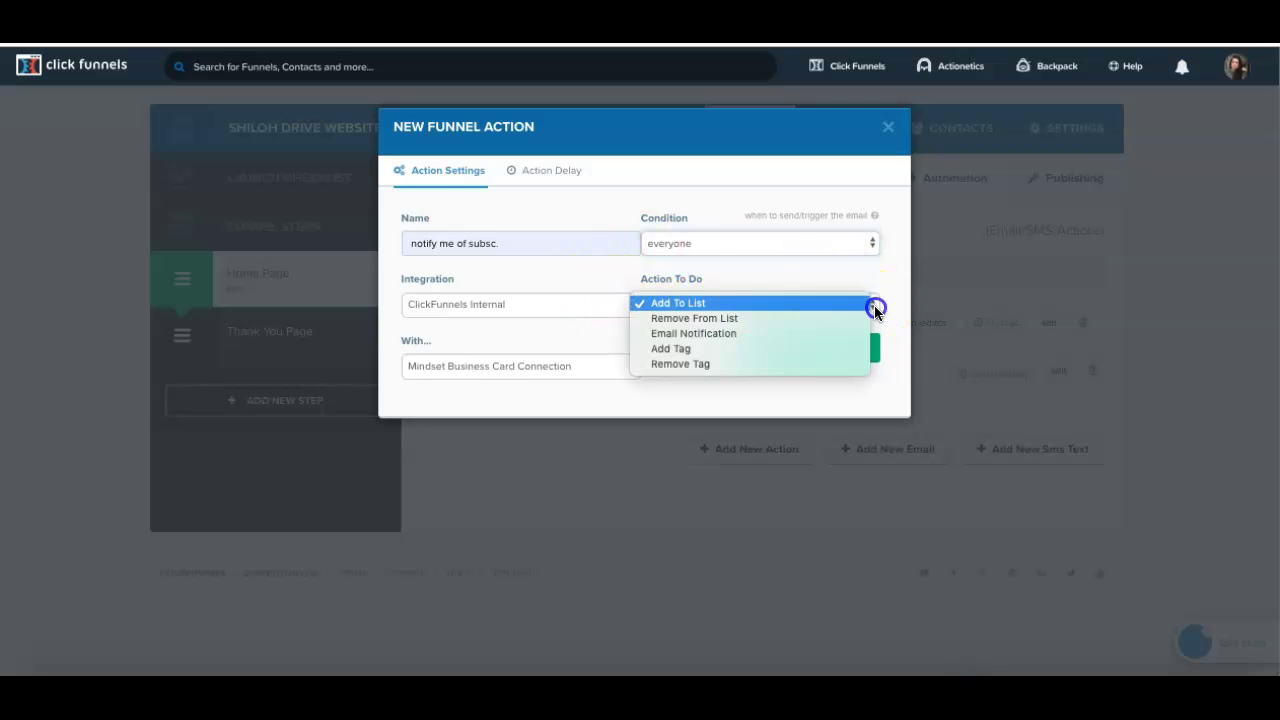
{"action": "left_click", "coordinate": [729, 333]}
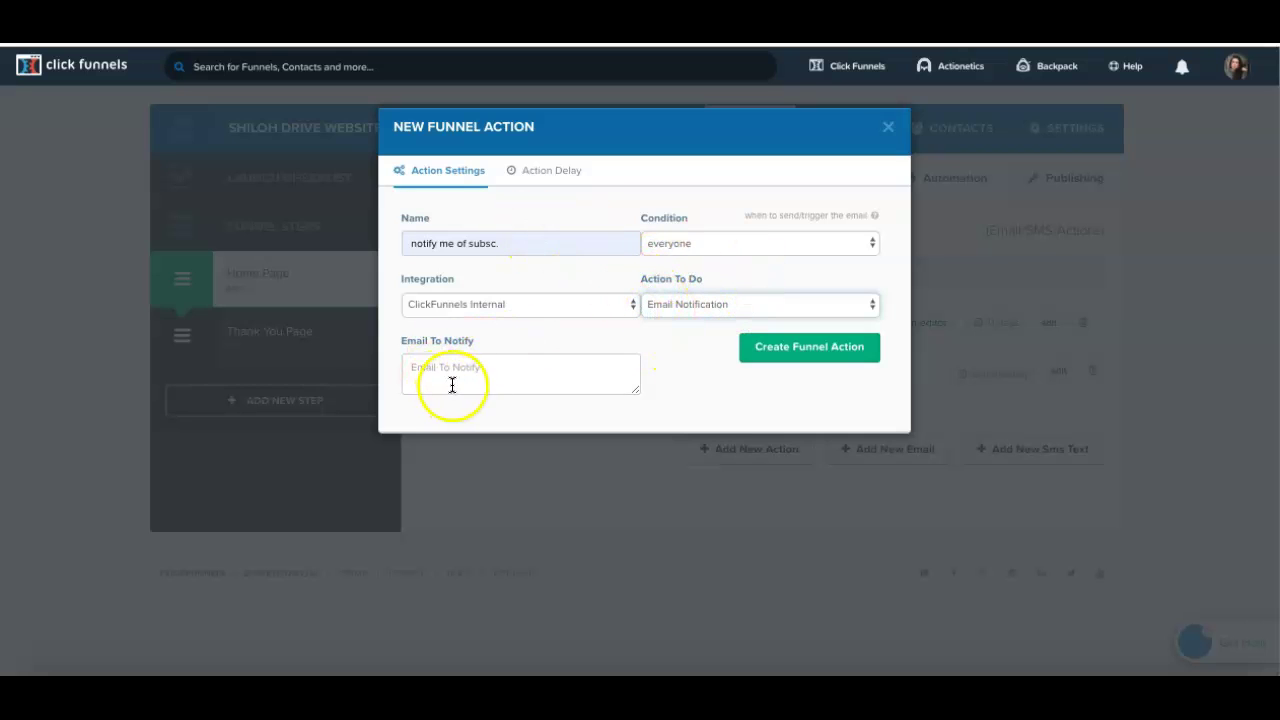
{"action": "left_click", "coordinate": [887, 128]}
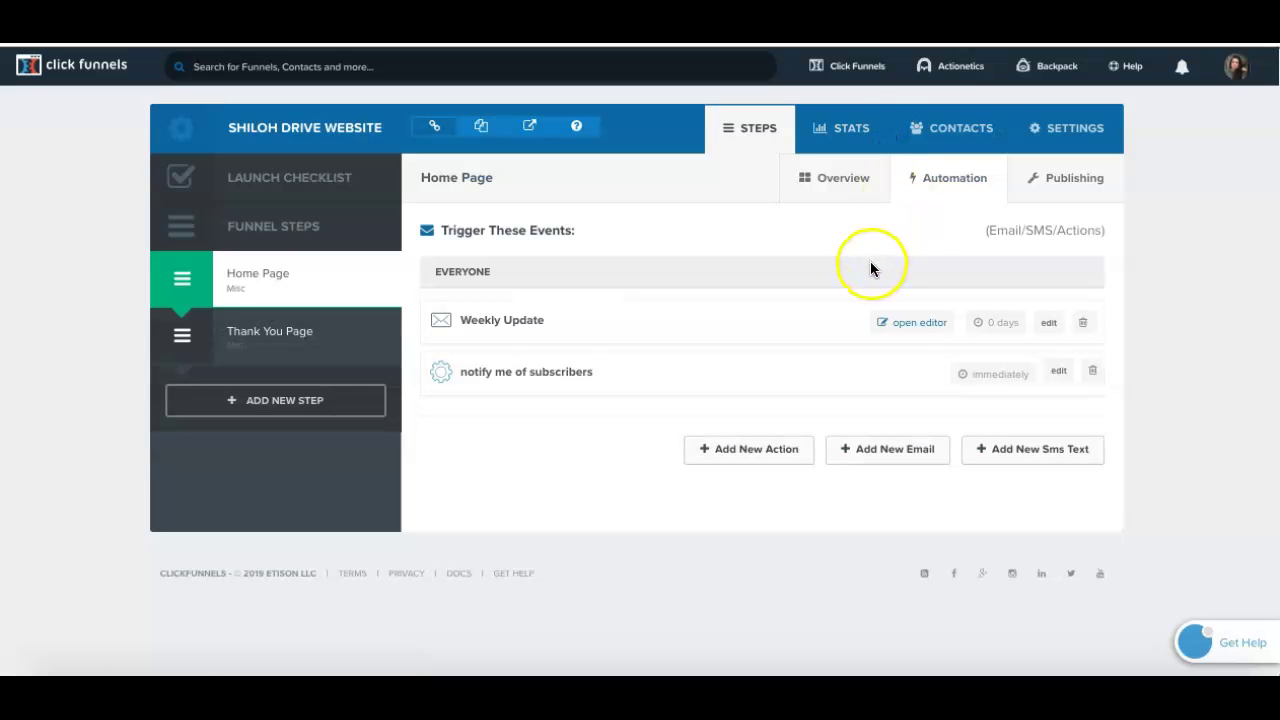
Step: Return to the Actionetics broadcasts, start a new broadcast and review the Email Messenger type
{"action": "left_click", "coordinate": [972, 178]}
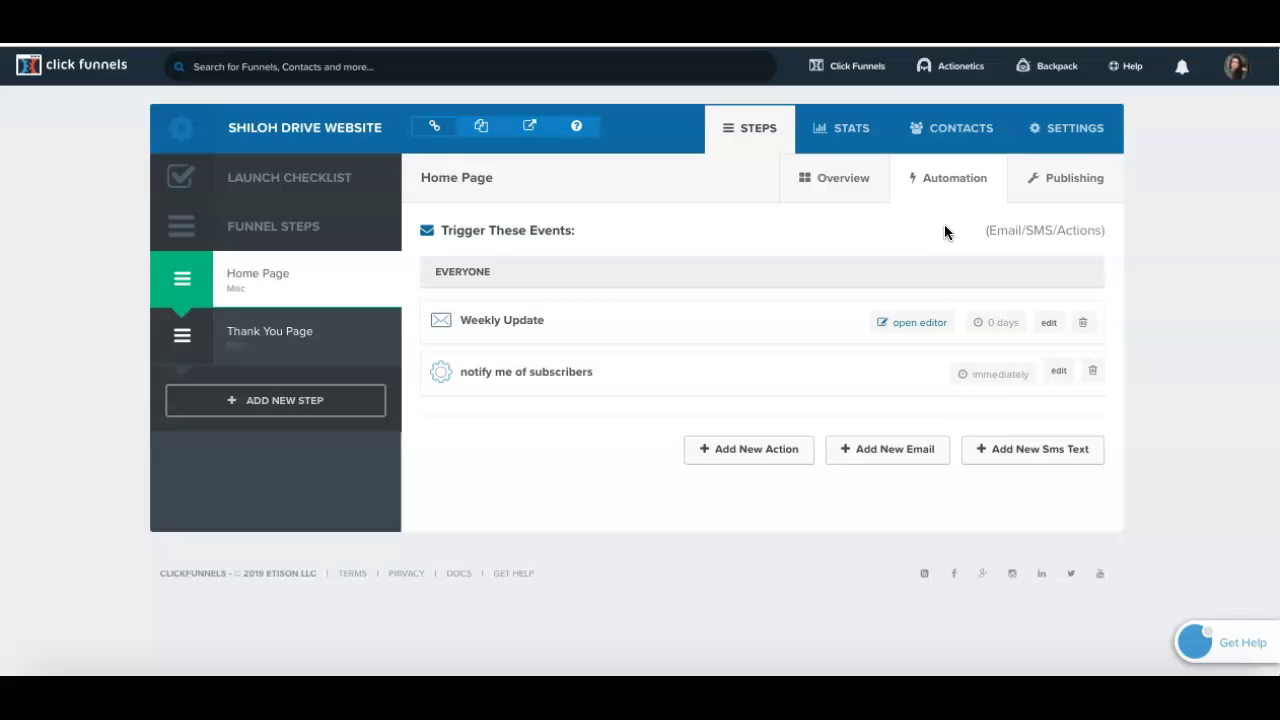
{"action": "left_click", "coordinate": [955, 67]}
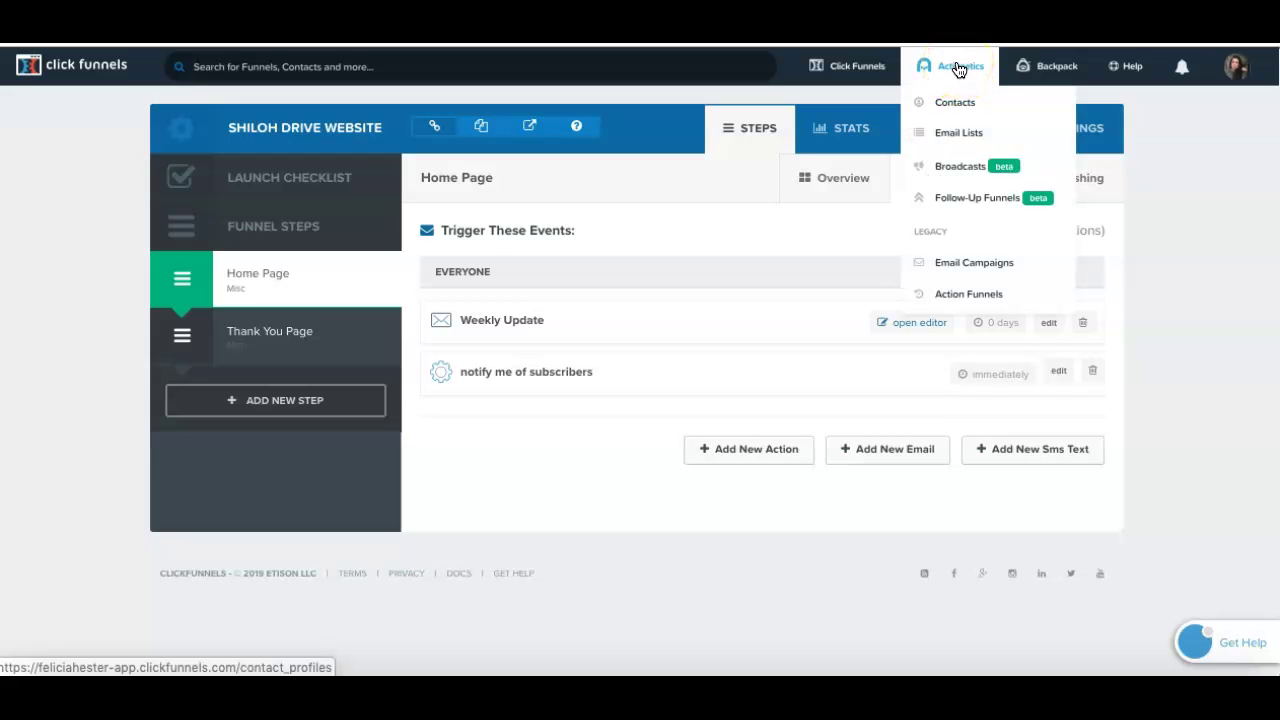
{"action": "left_click", "coordinate": [965, 168]}
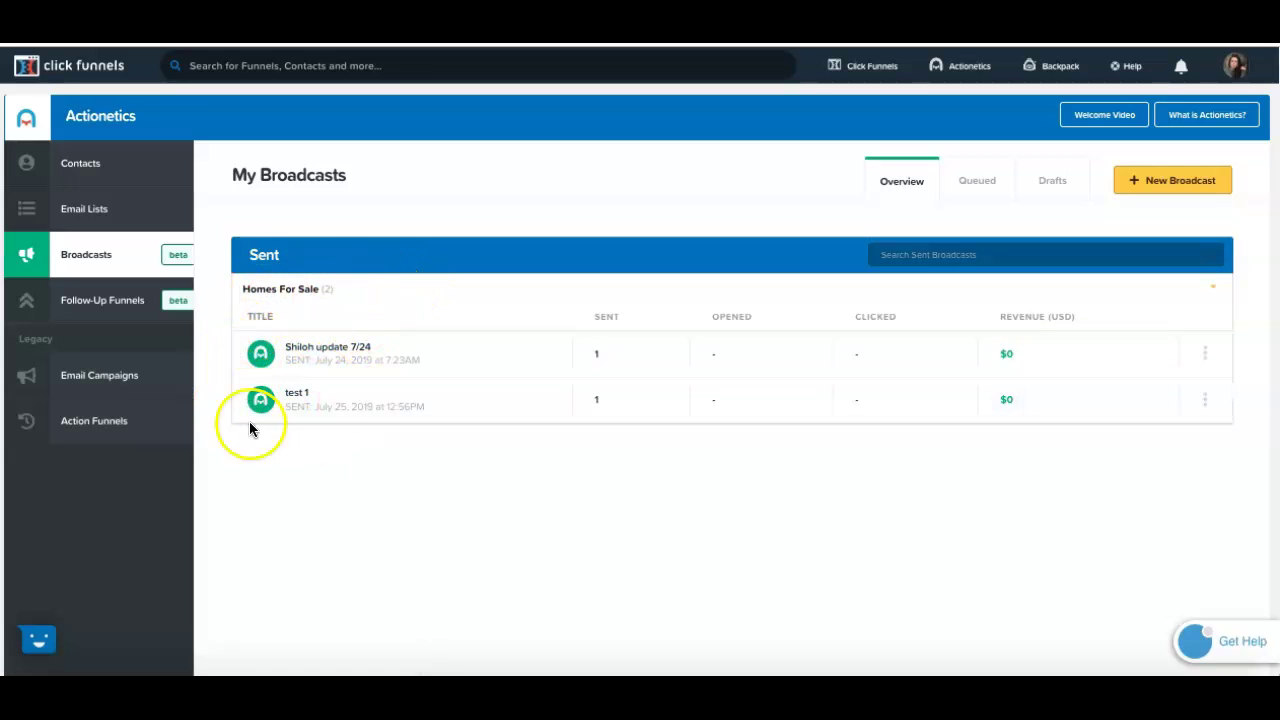
{"action": "left_click", "coordinate": [1203, 181]}
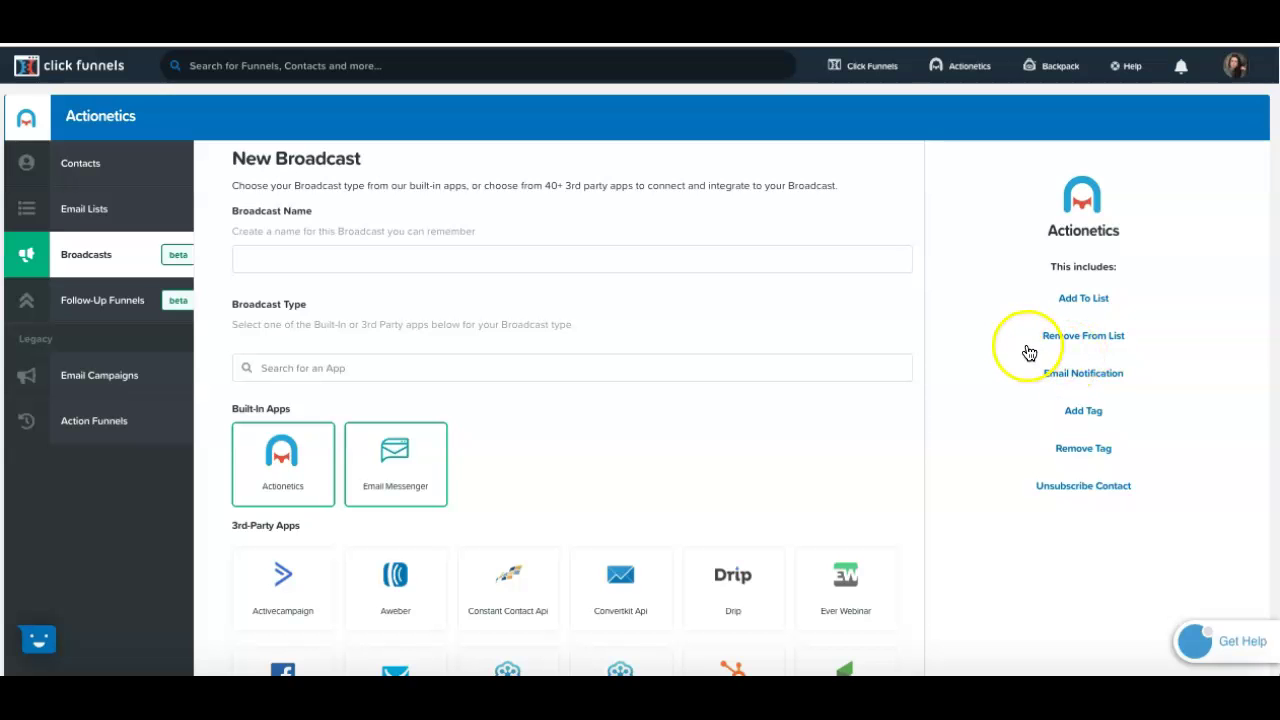
{"action": "left_click", "coordinate": [396, 456]}
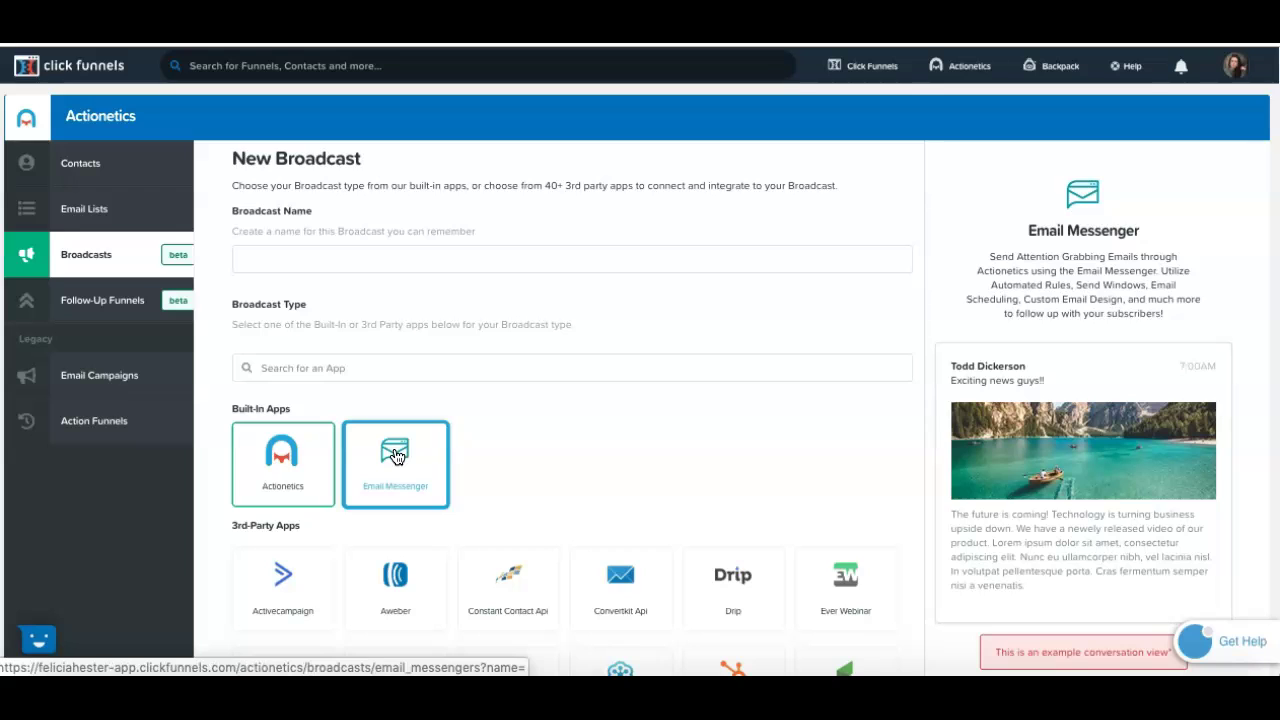
{"action": "left_click", "coordinate": [396, 456]}
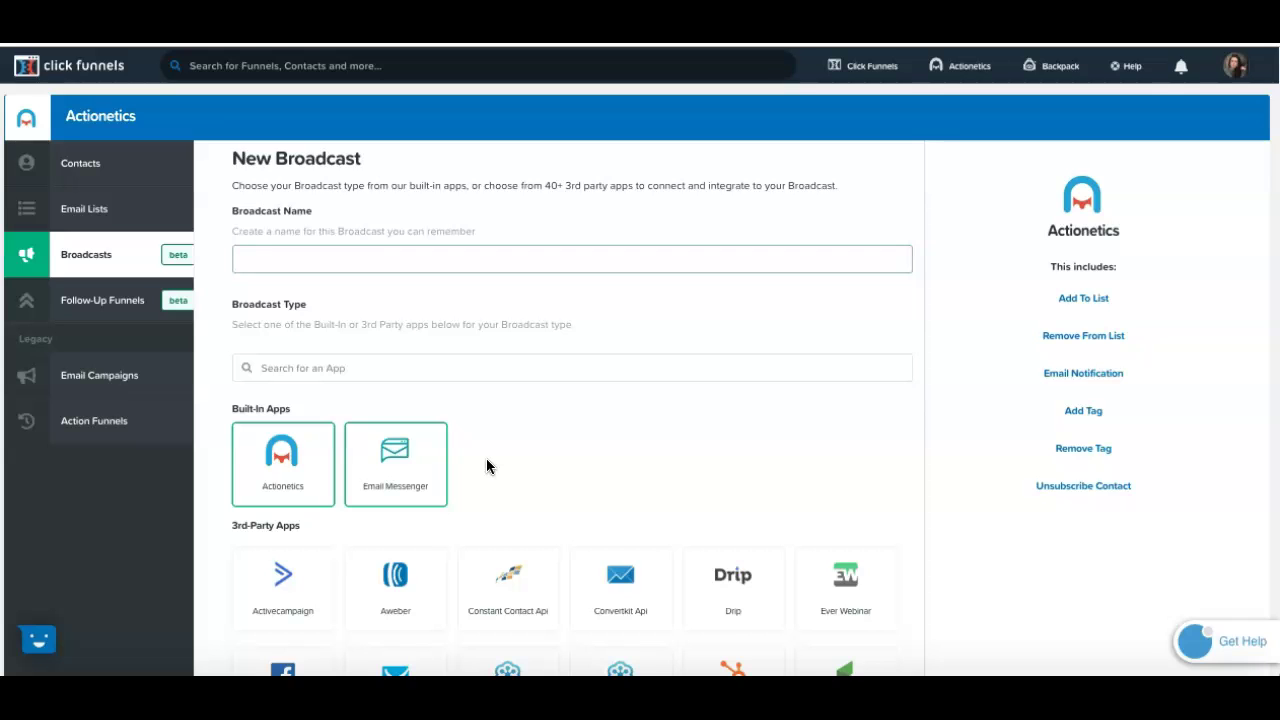
Step: Return to the Shiloh Drive Website Home Page automation events and show the available Actionetics sections
{"action": "left_click", "coordinate": [519, 447]}
{"action": "left_click", "coordinate": [751, 442]}
{"action": "left_click", "coordinate": [500, 343]}
{"action": "left_click", "coordinate": [28, 90]}
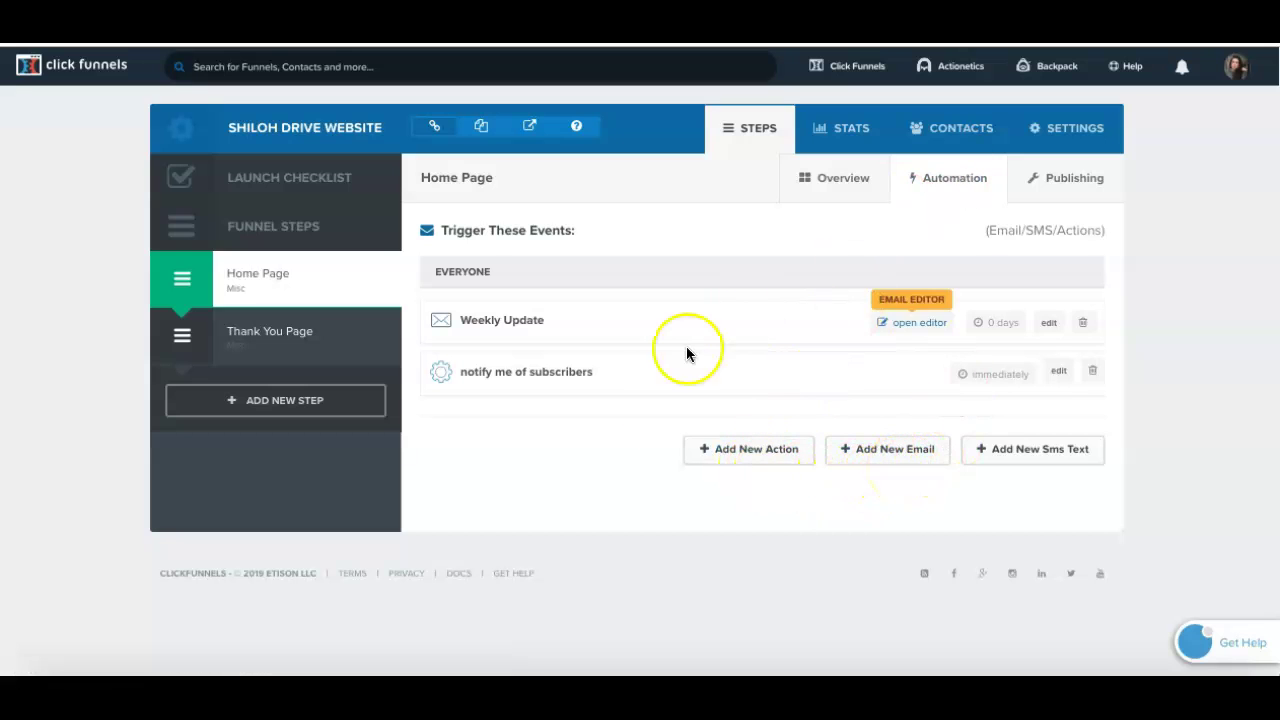
{"action": "mouse_move", "coordinate": [945, 64]}
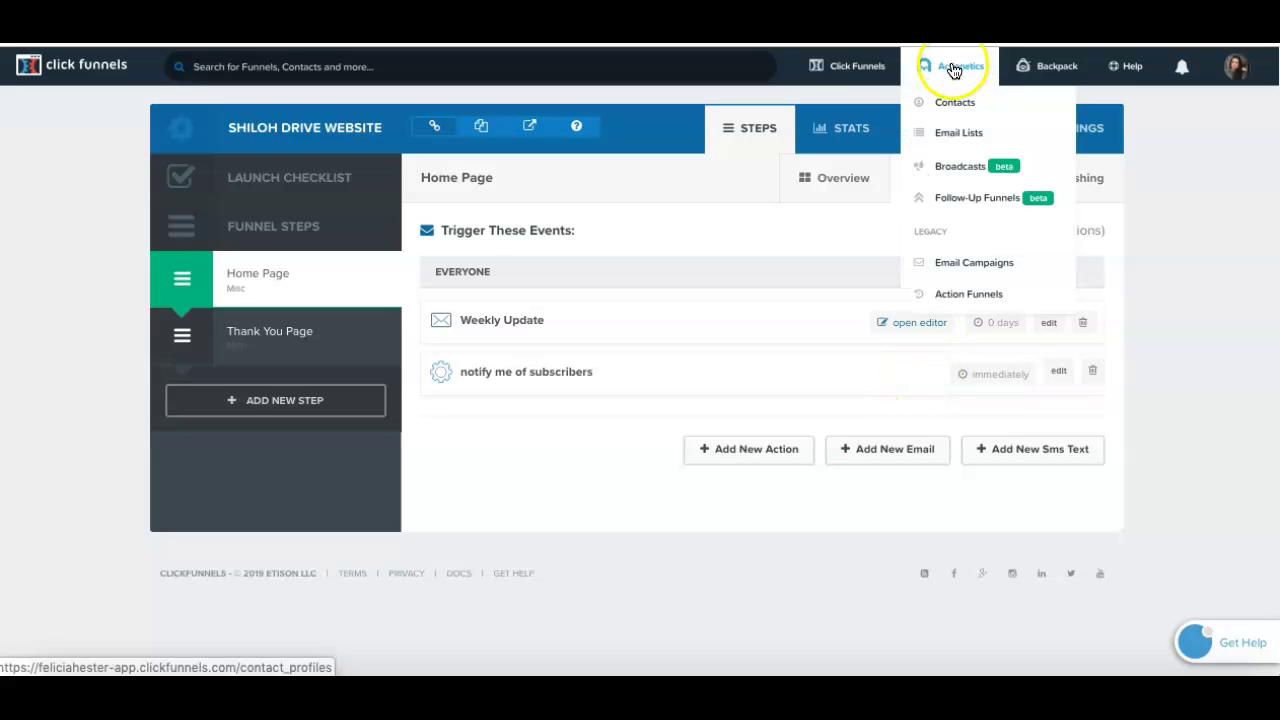